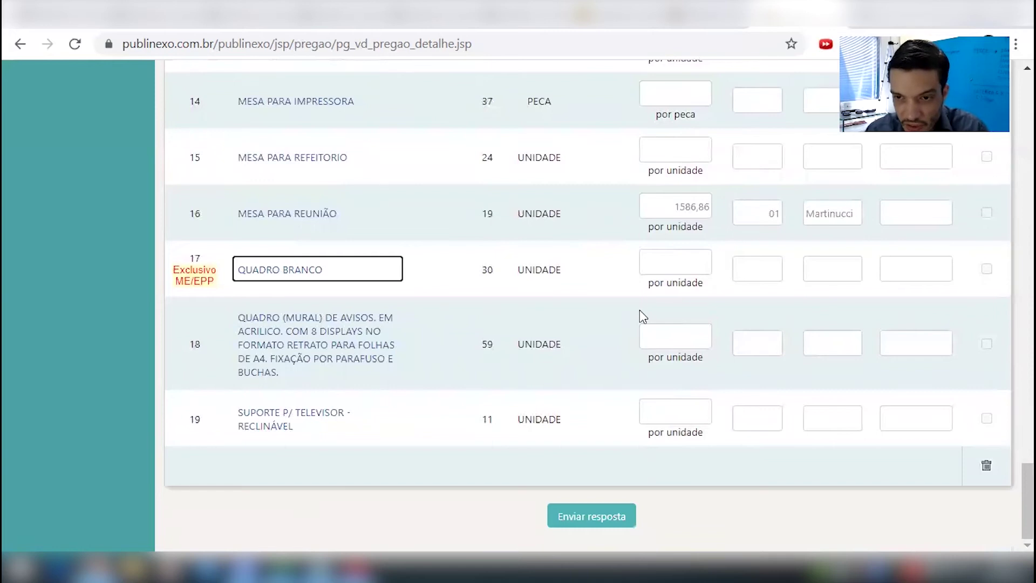
- Send the pregão 23214 price proposal, confirm the success message, and switch to the Caixa bidding room
click(587, 518)
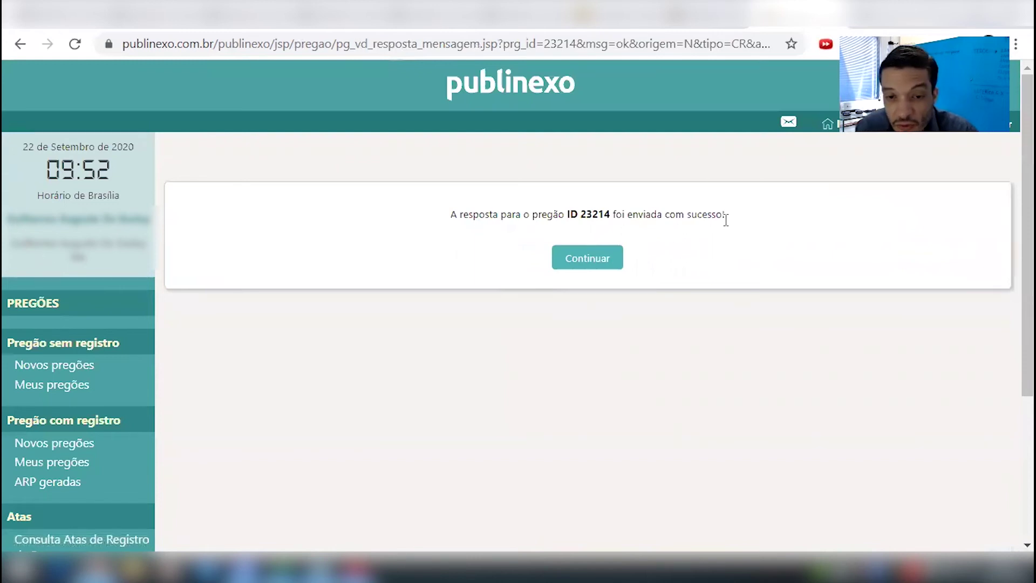
click(599, 257)
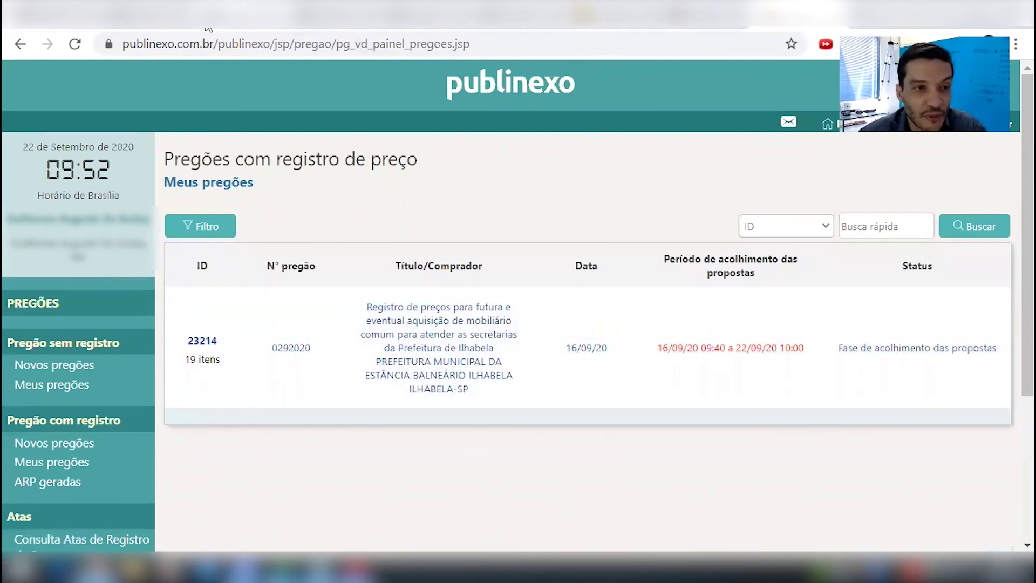
click(162, 16)
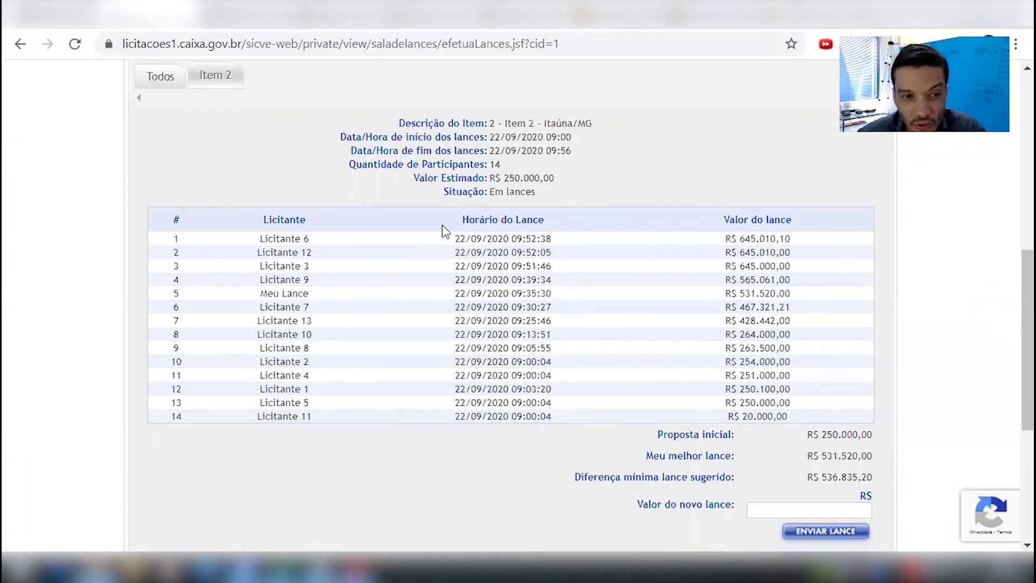
- Review the all-items summary and the Item 2 Itaúna/MG bid ranking, then return to Publinexo
scroll(286, 175, up, 3)
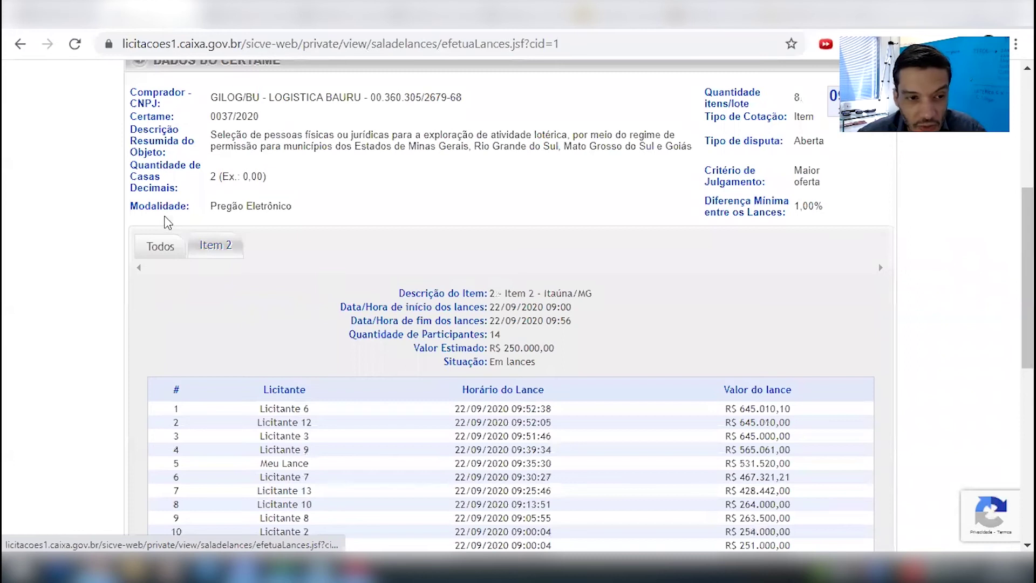
click(159, 249)
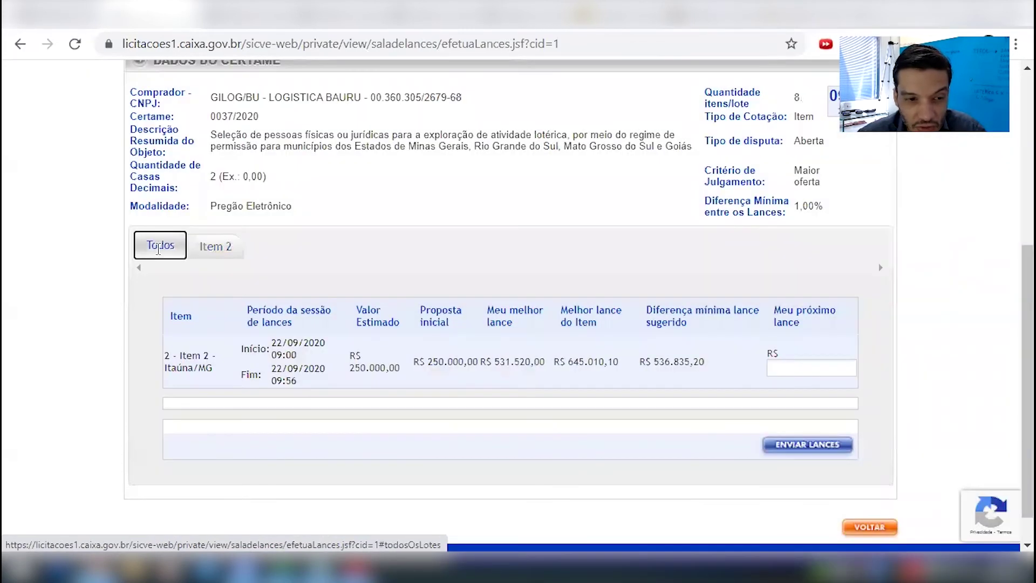
click(231, 248)
scroll(231, 249, up, 3)
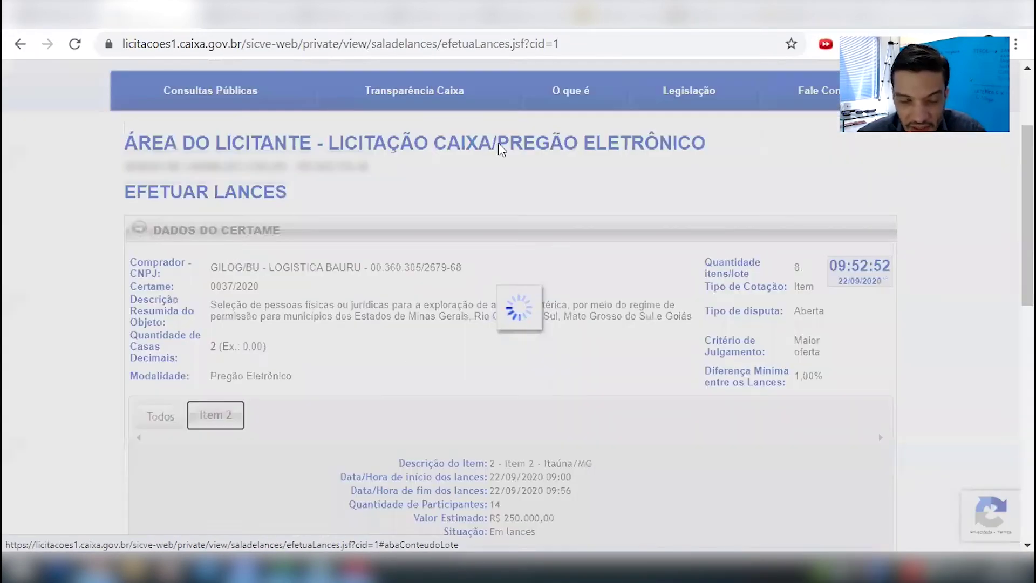
scroll(486, 335, down, 5)
scroll(486, 329, up, 2)
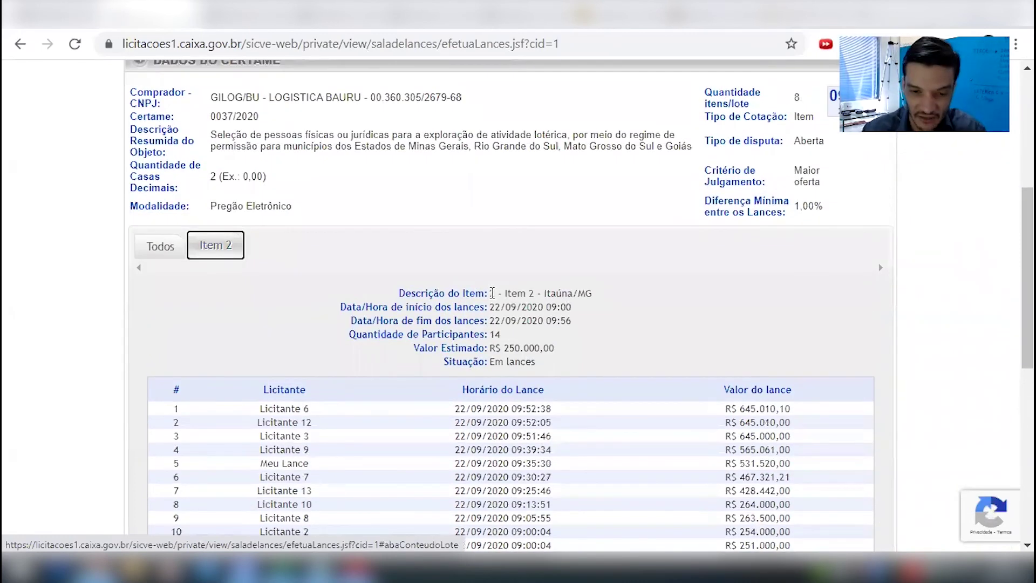
scroll(492, 293, down, 5)
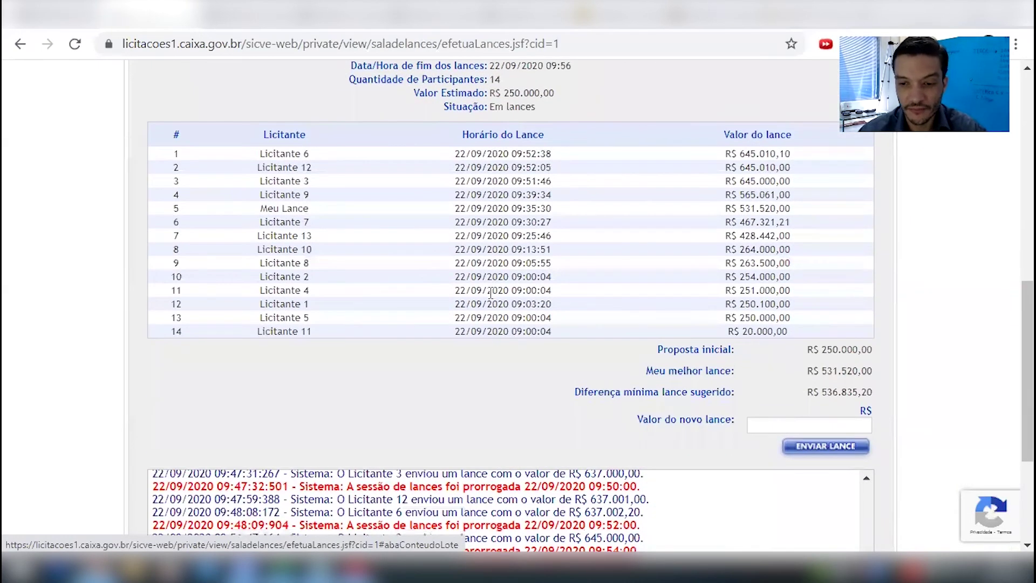
scroll(490, 293, up, 2)
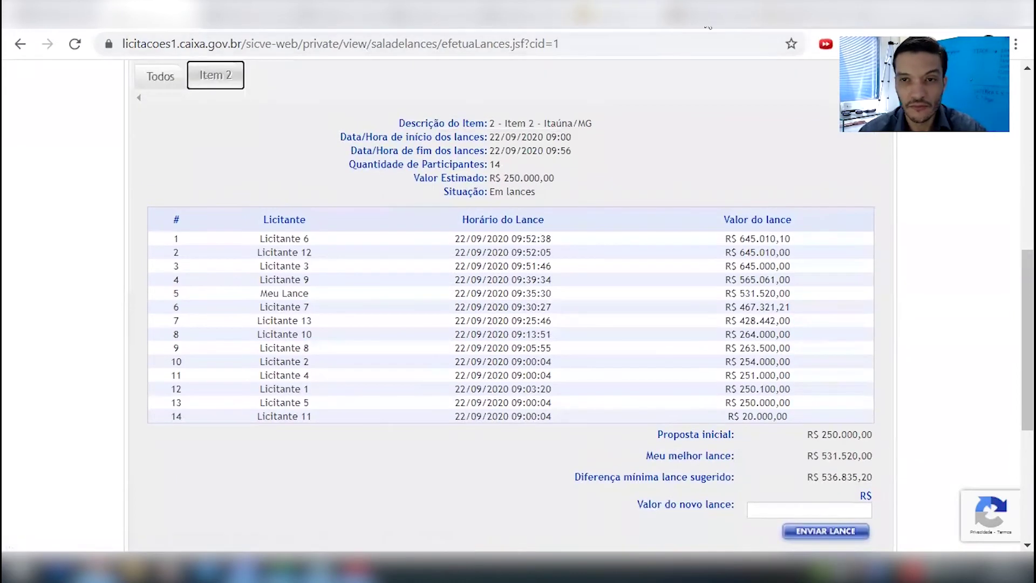
click(803, 21)
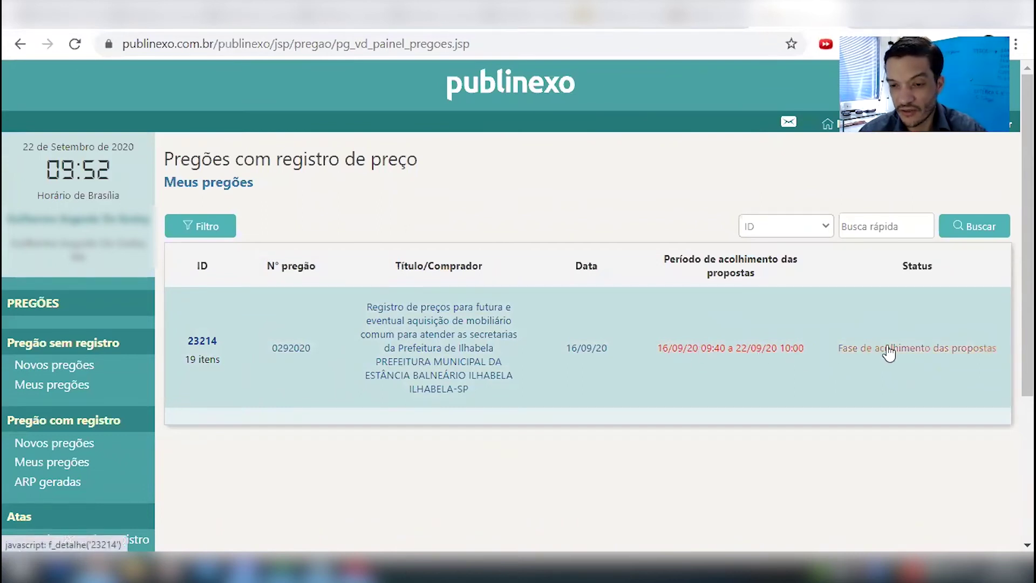
- Open pregão 23214's detail page and scroll through its saved items, prices and brands
scroll(879, 351, down, 3)
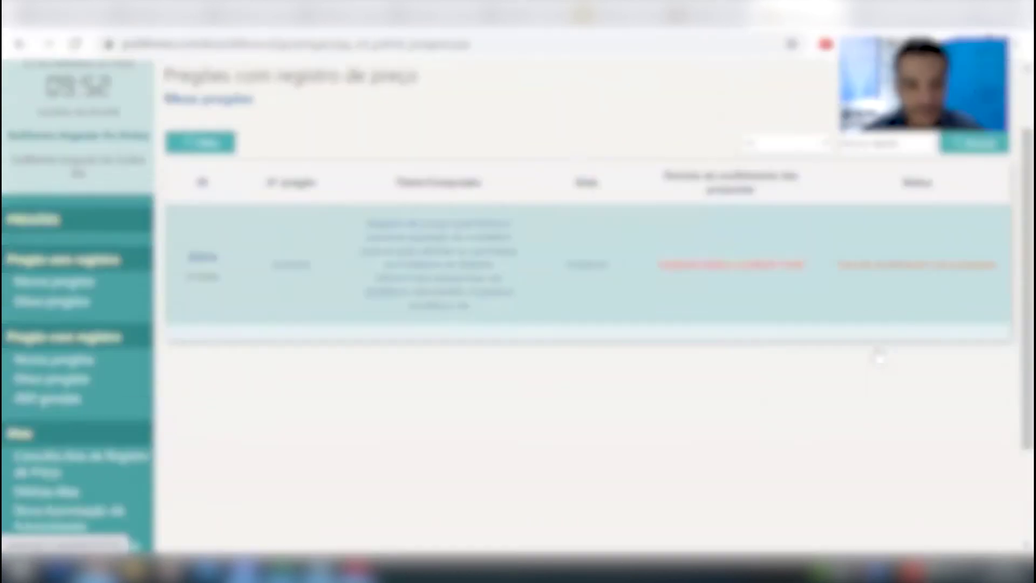
scroll(866, 349, up, 3)
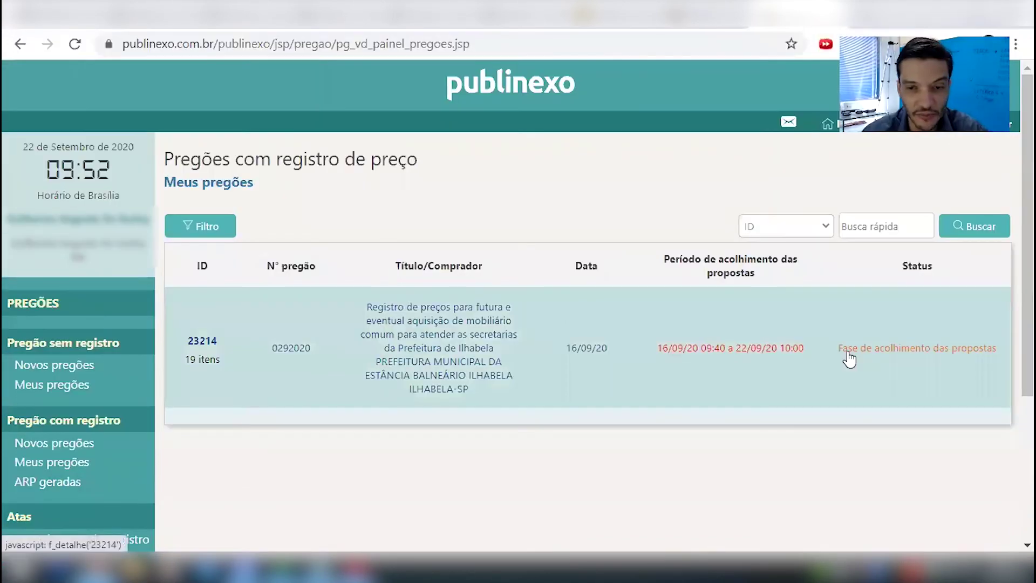
click(854, 350)
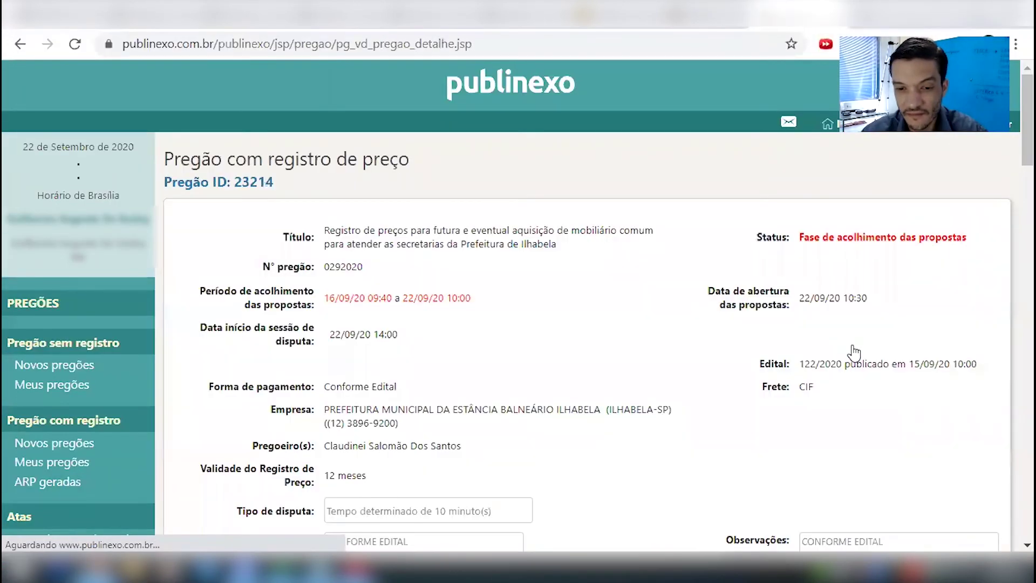
scroll(854, 353, down, 8)
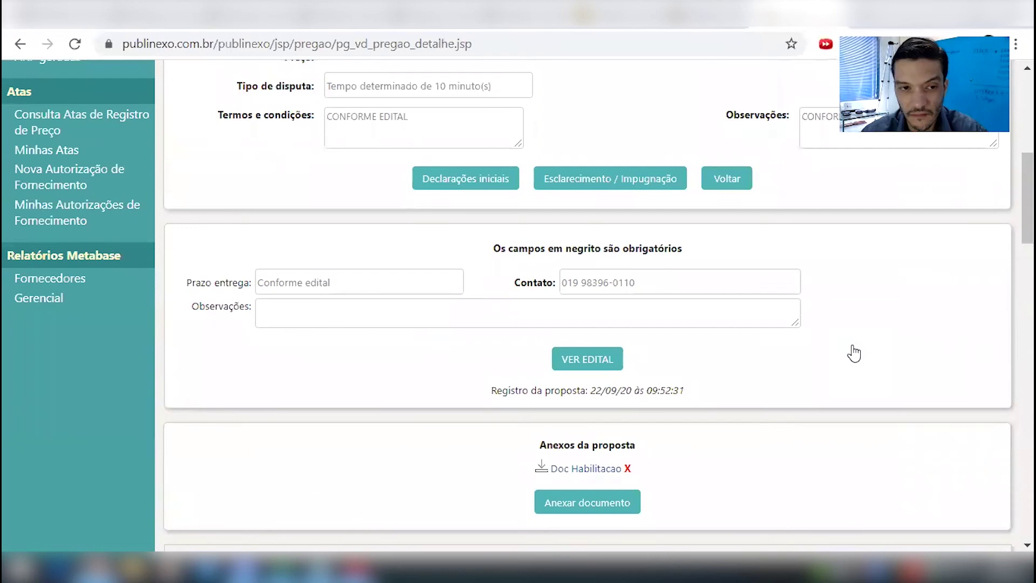
scroll(854, 353, down, 8)
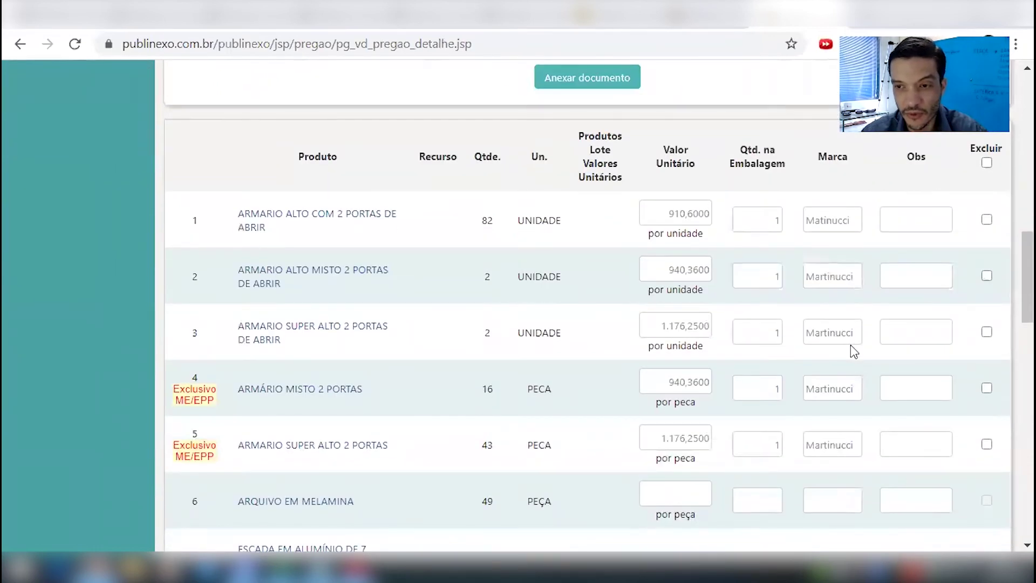
scroll(853, 351, up, 2)
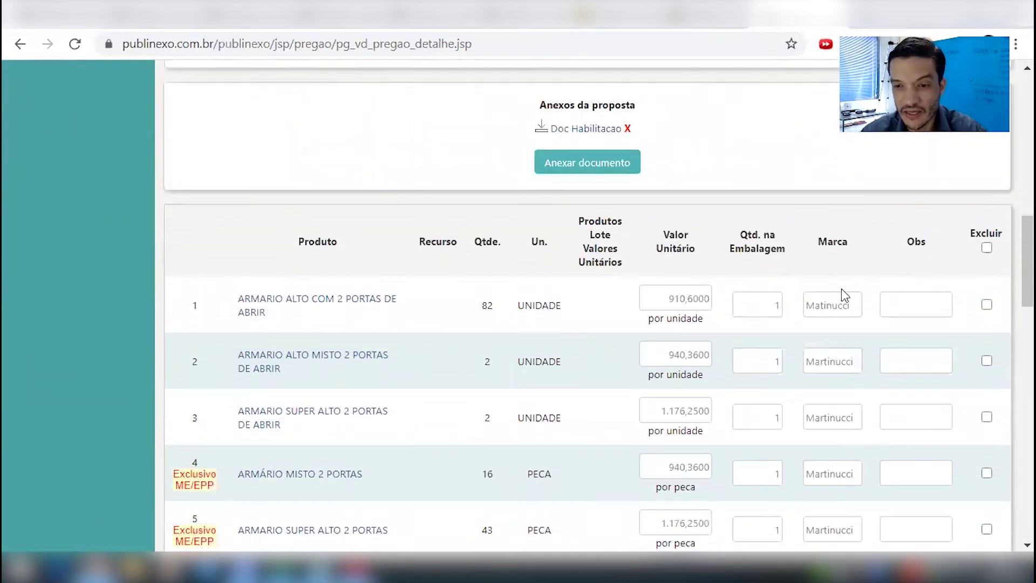
scroll(950, 305, down, 3)
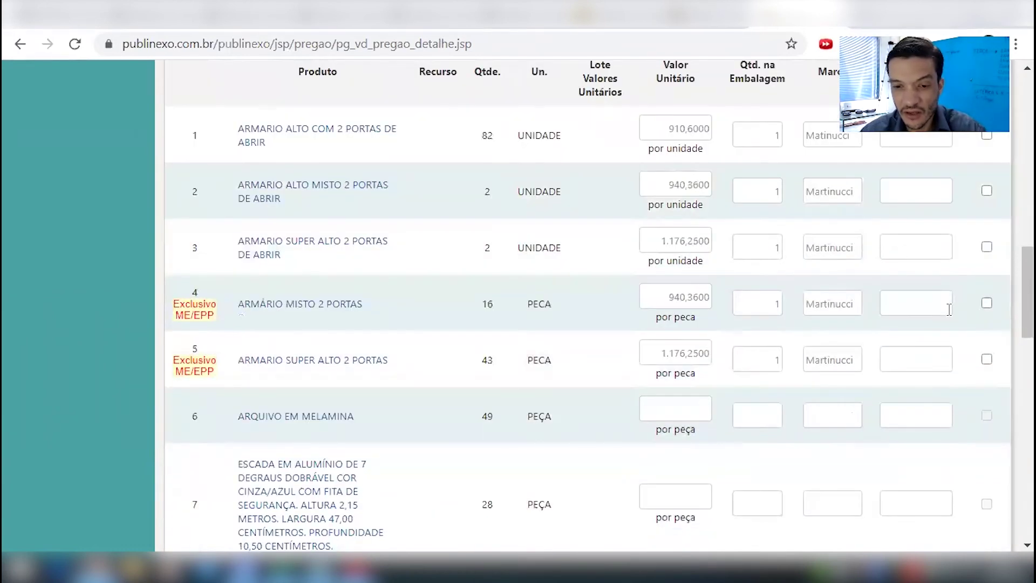
scroll(938, 318, down, 20)
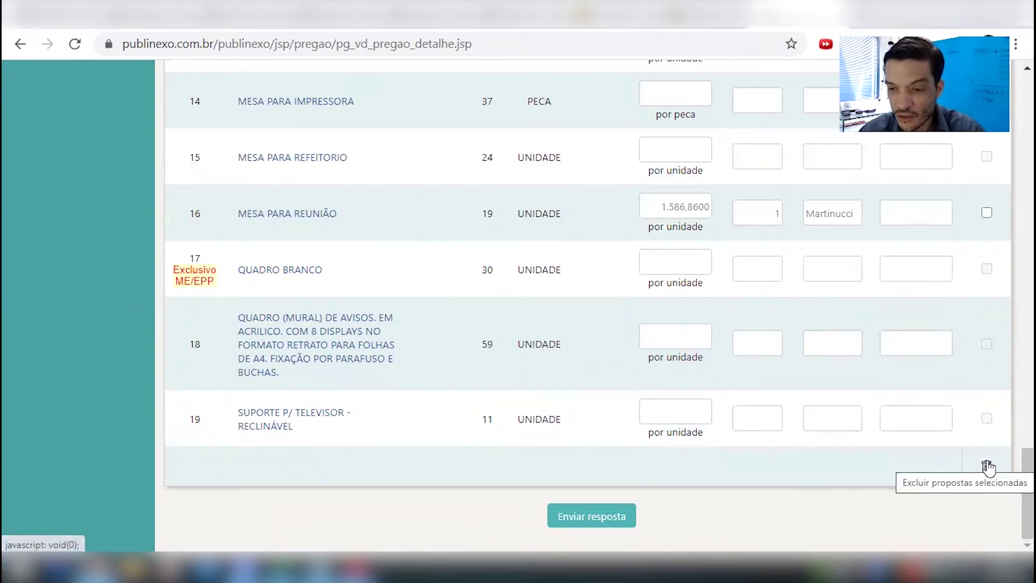
scroll(988, 466, up, 15)
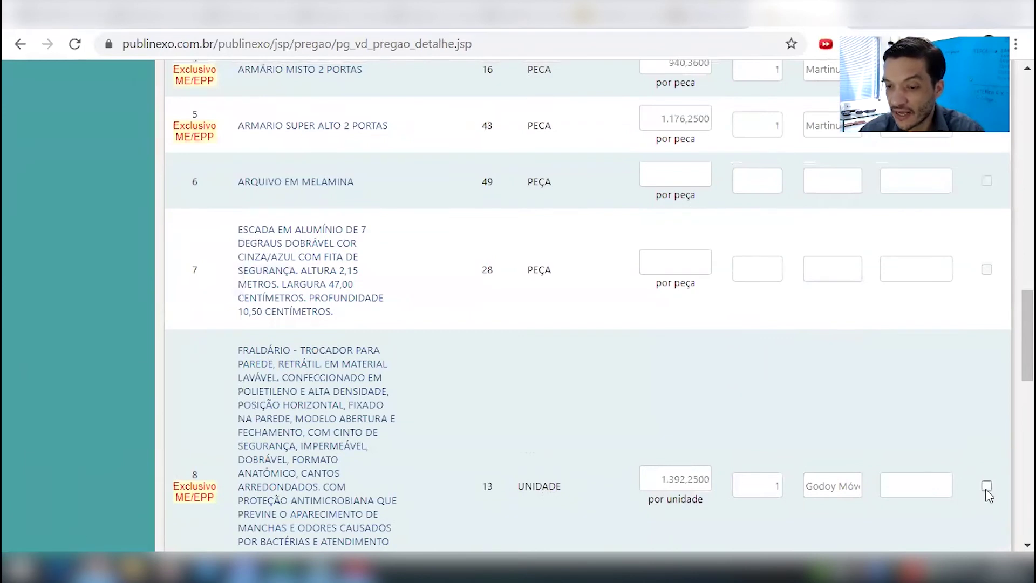
scroll(987, 510, down, 15)
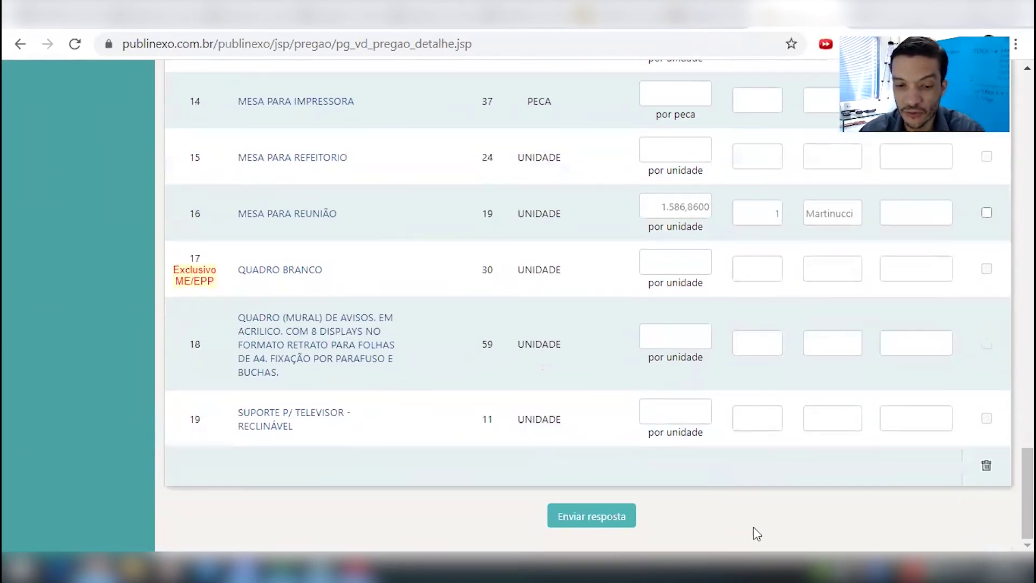
scroll(338, 370, up, 20)
scroll(338, 369, down, 3)
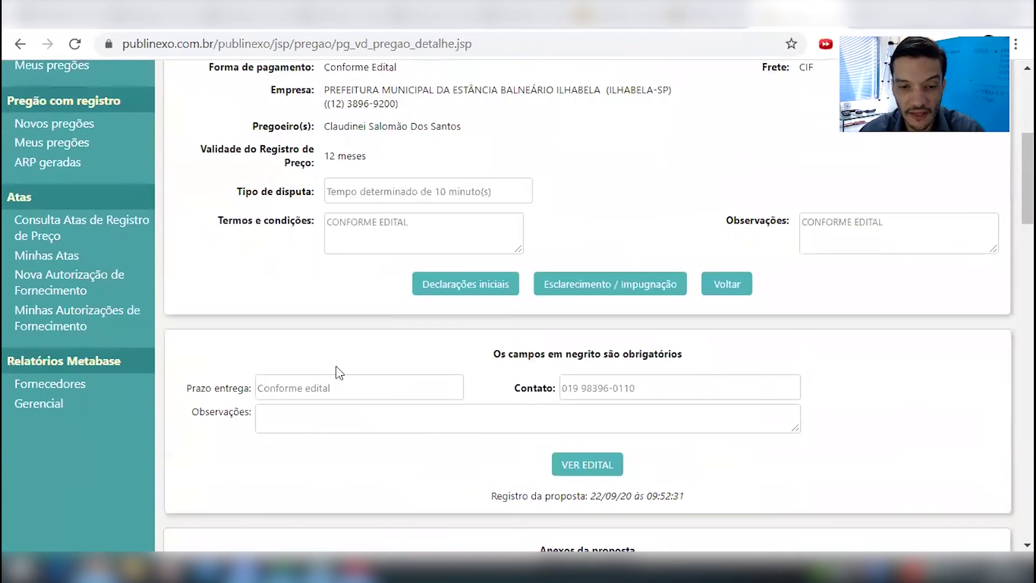
- Check the initial supplier declarations without changes, then resubmit the pregão 23214 proposal
click(479, 285)
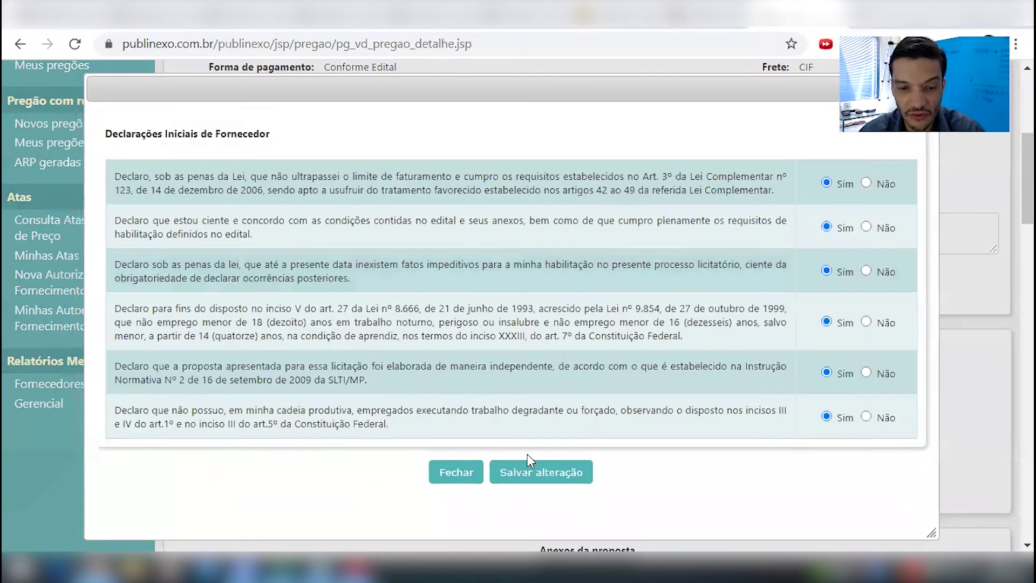
click(455, 472)
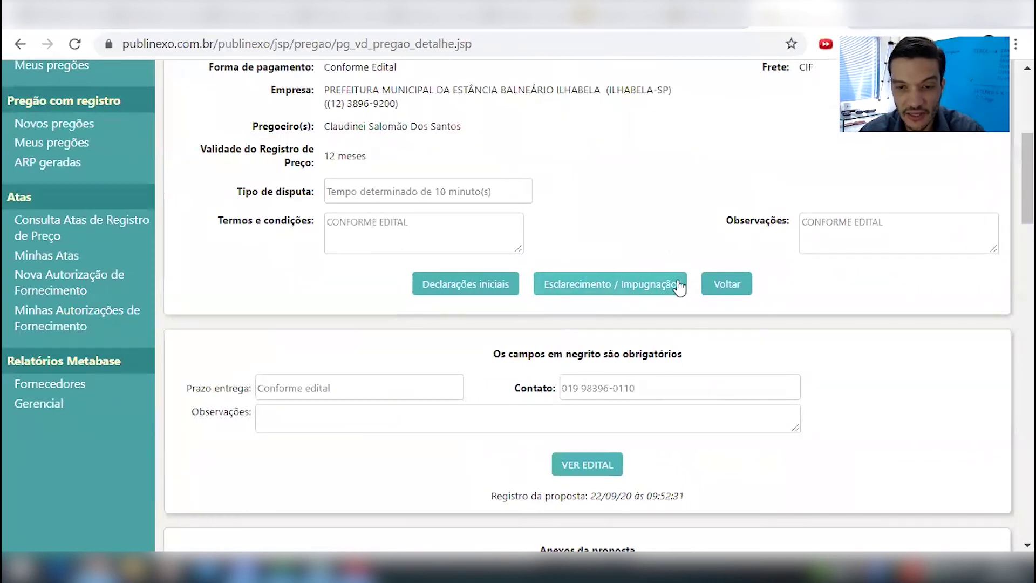
scroll(740, 284, down, 3)
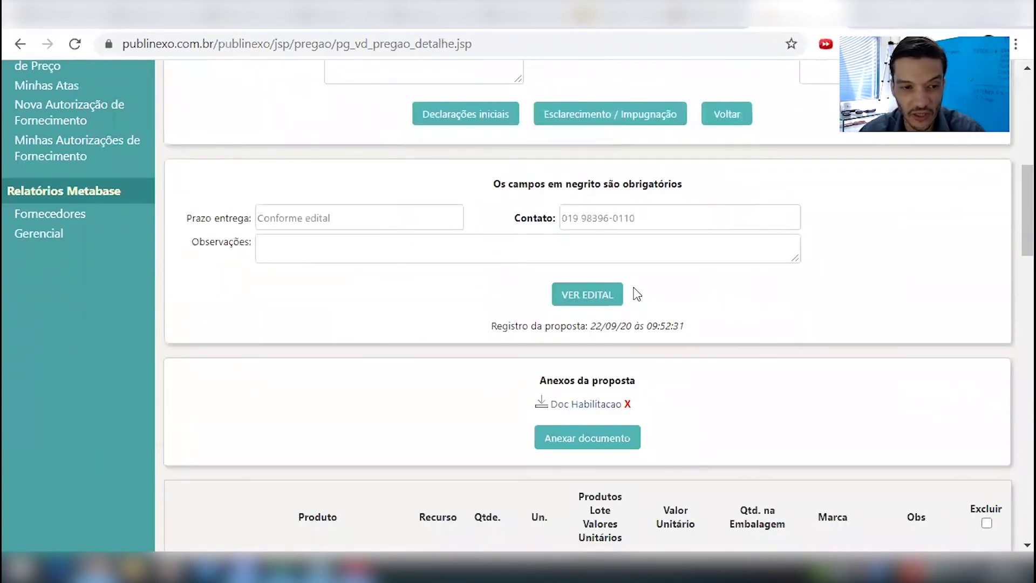
scroll(637, 294, down, 2)
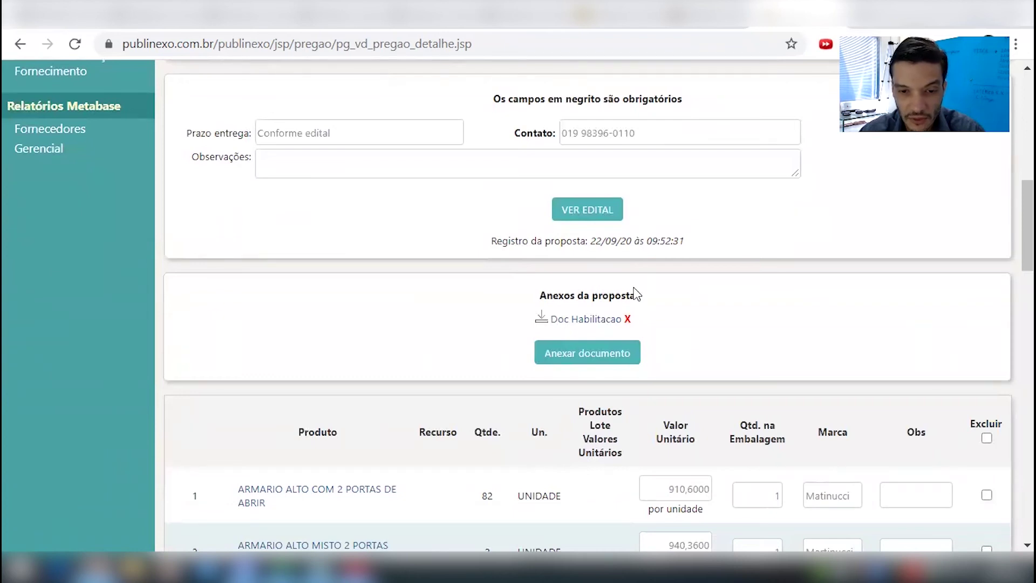
scroll(637, 294, down, 1)
scroll(637, 294, down, 20)
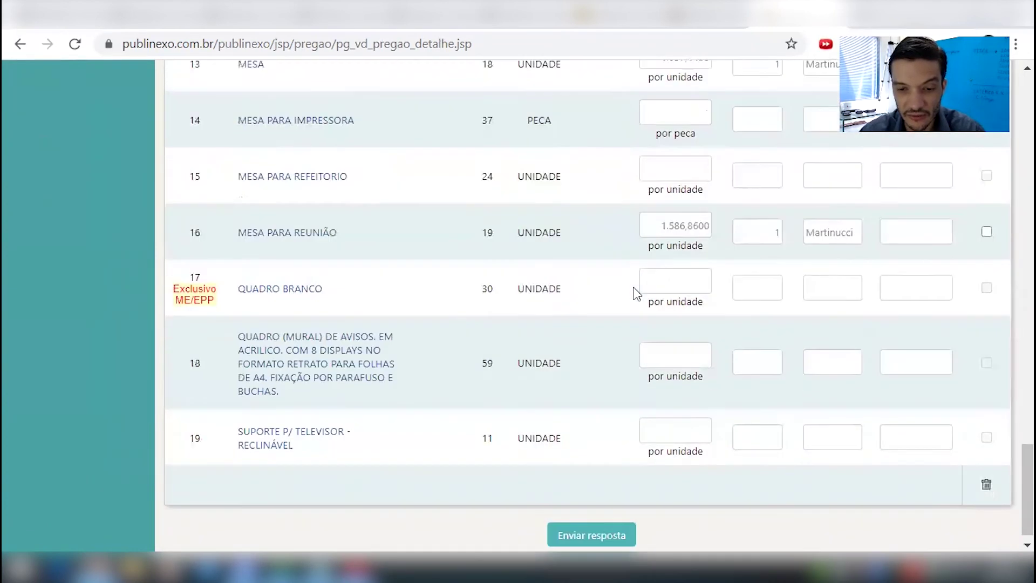
click(609, 526)
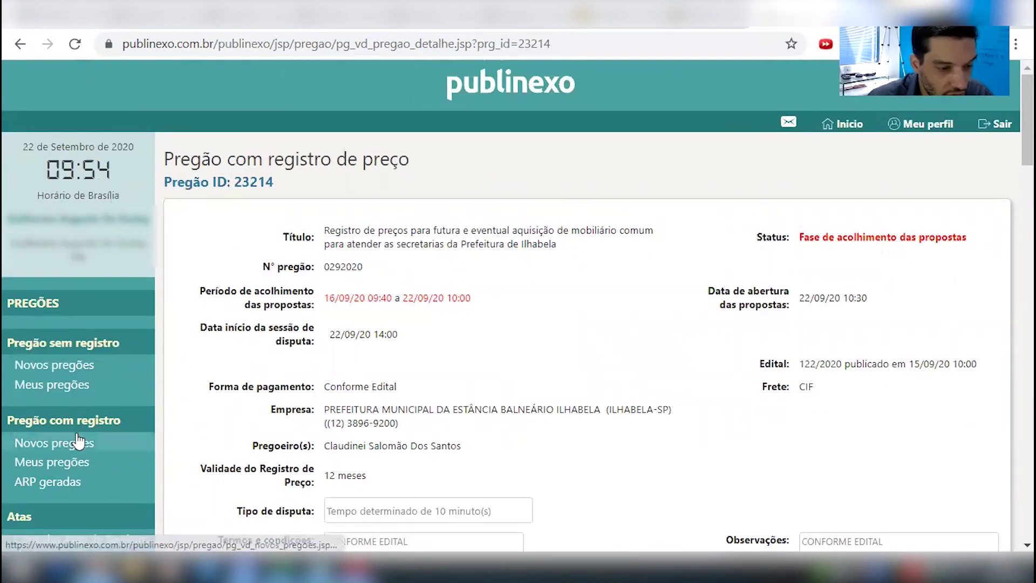
- Reopen pregão 23214 from Meus pregões and highlight its dispute start date, 22/09/20 14:00
click(71, 463)
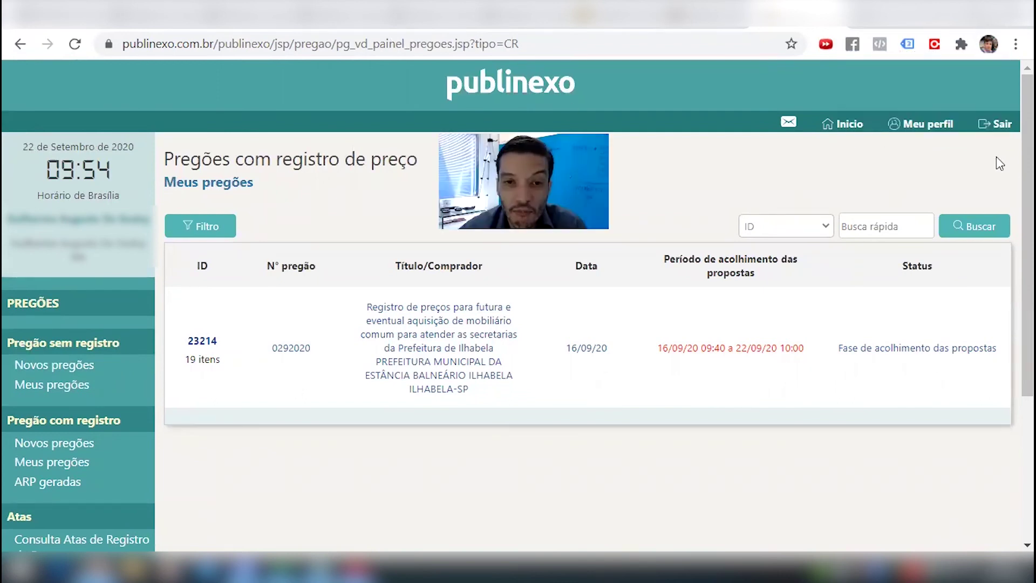
drag(578, 91, 446, 84)
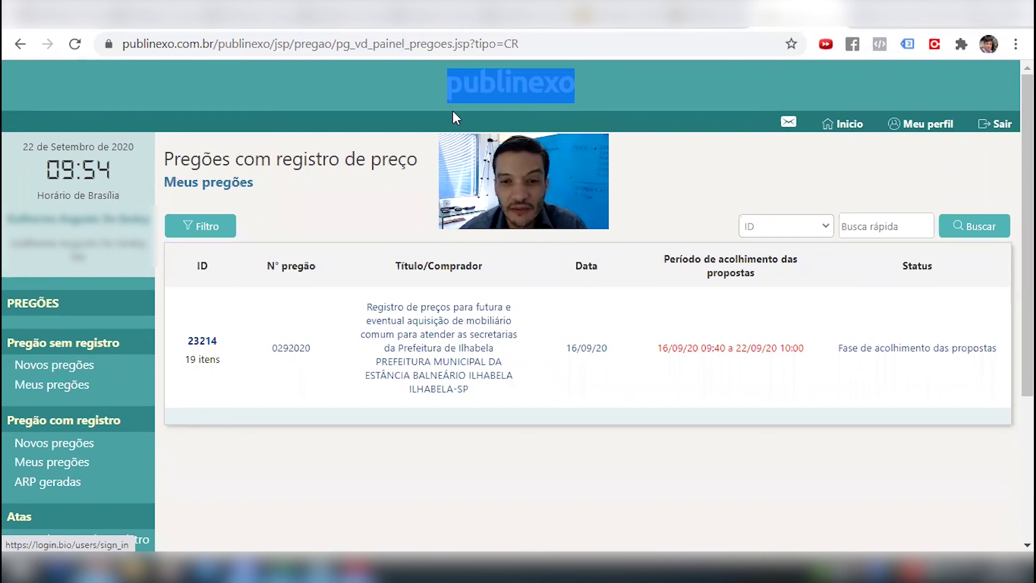
click(675, 193)
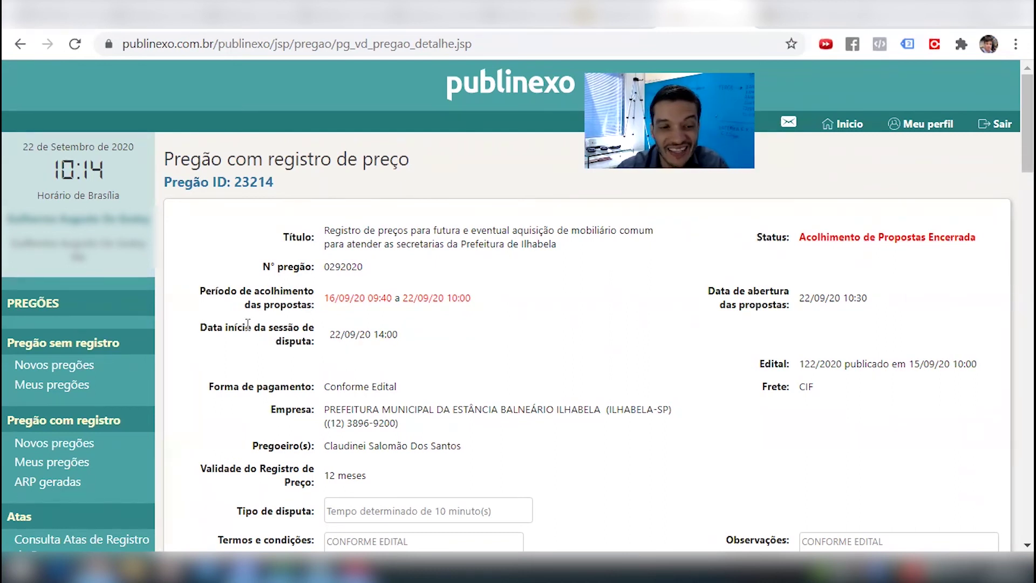
drag(329, 335, 410, 335)
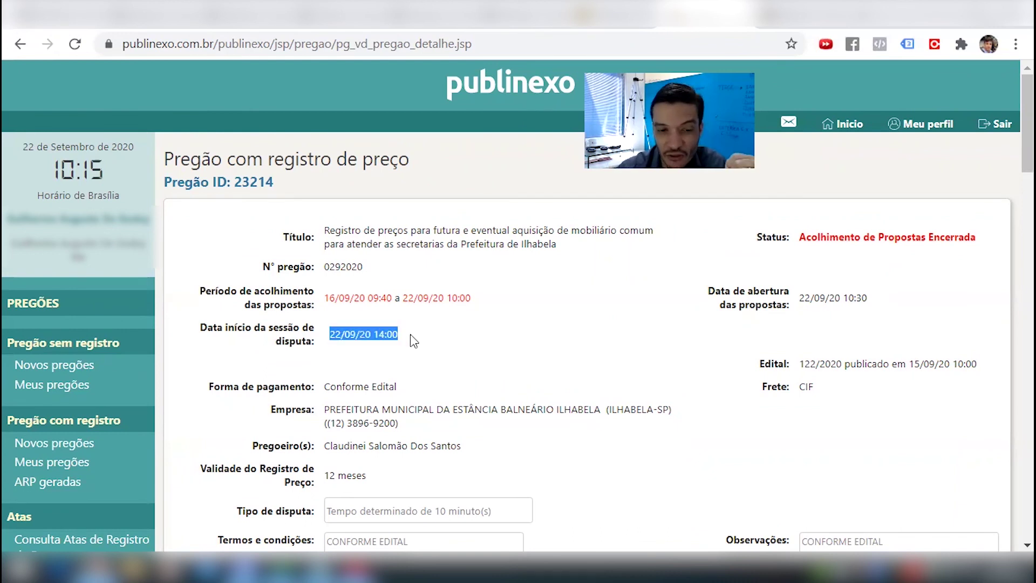